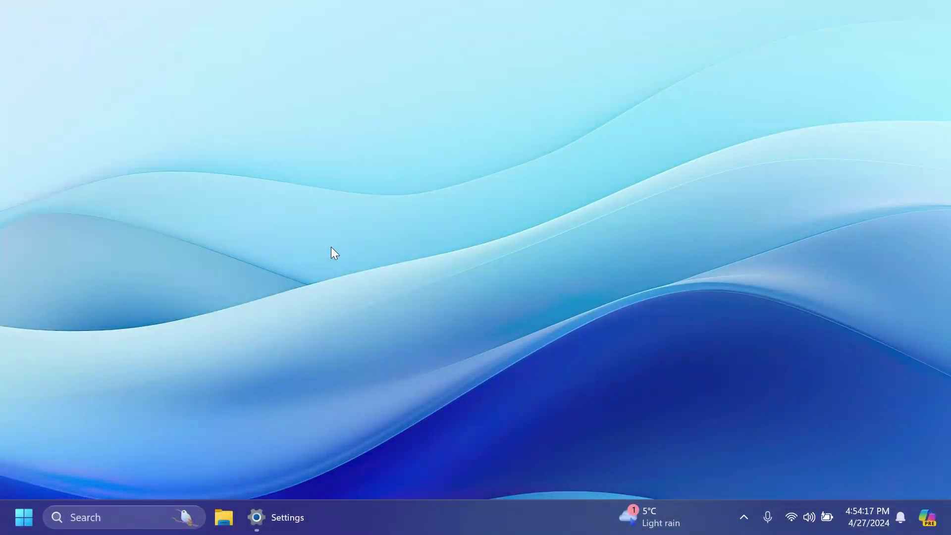
# Step: Open the Settings app from its taskbar button
pyautogui.click(282, 517)
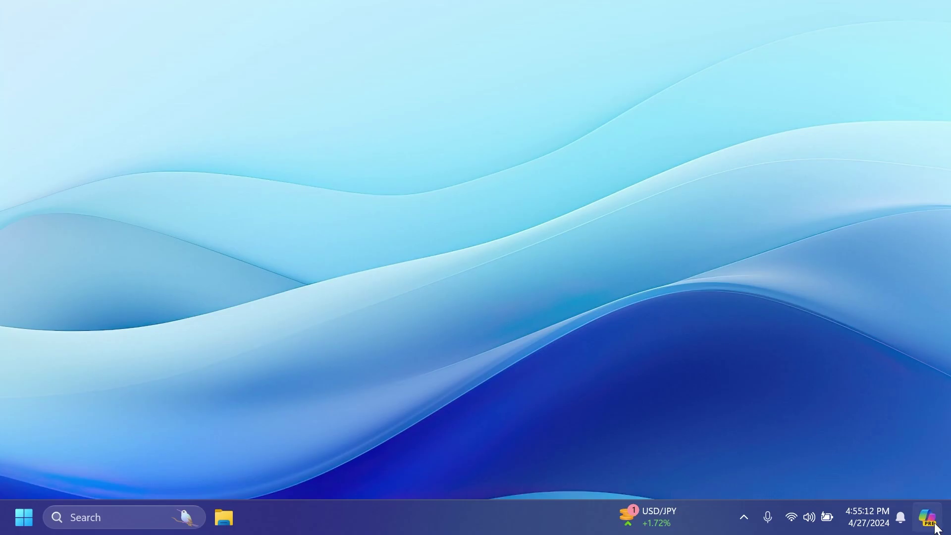
# Step: Open Taskbar settings from the taskbar and expand Taskbar behaviors, showing Left alignment
pyautogui.rightClick(459, 521)
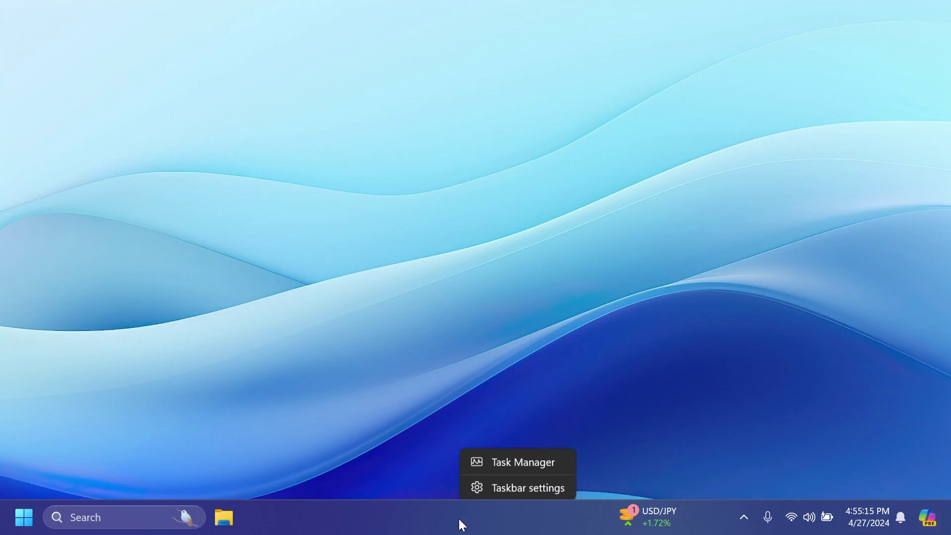
pyautogui.click(498, 490)
pyautogui.scroll(-5, 376, 247)
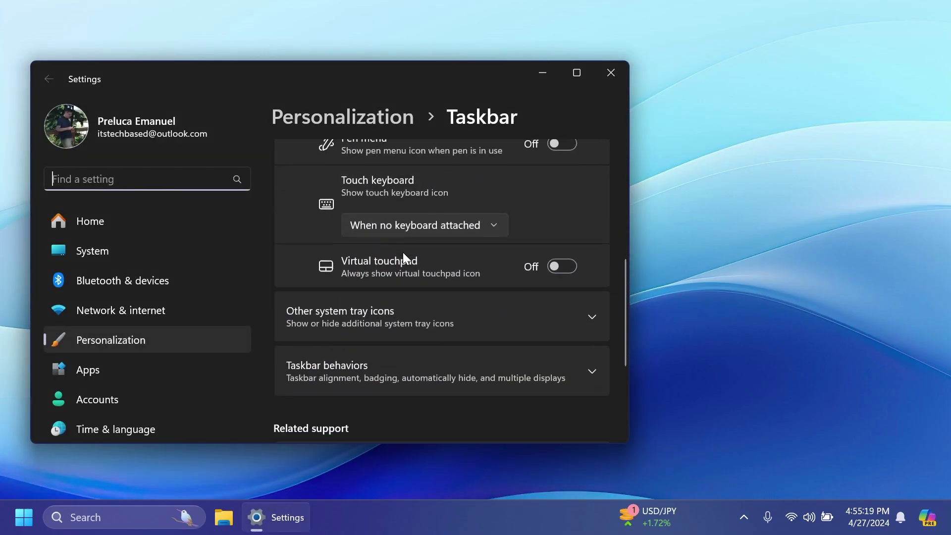
pyautogui.scroll(-4, 403, 253)
pyautogui.click(411, 190)
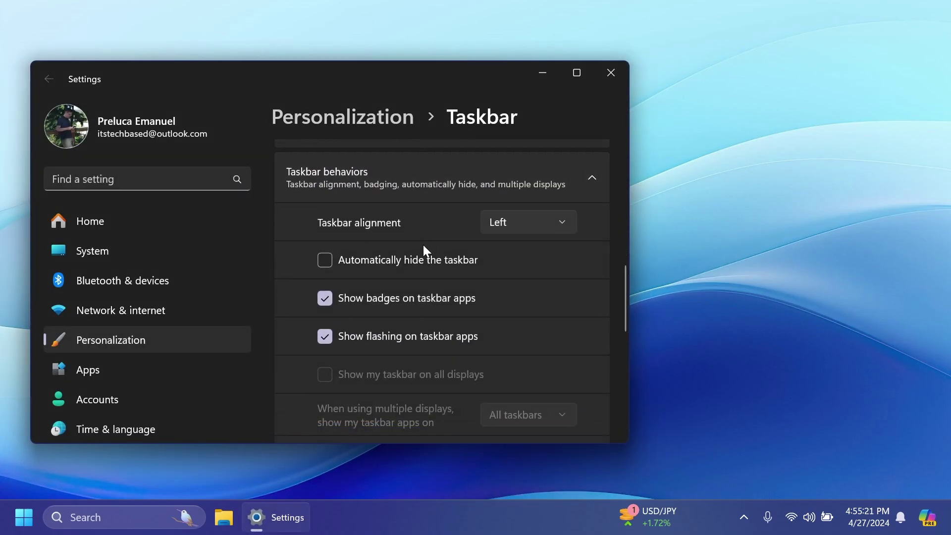
pyautogui.scroll(-4, 423, 247)
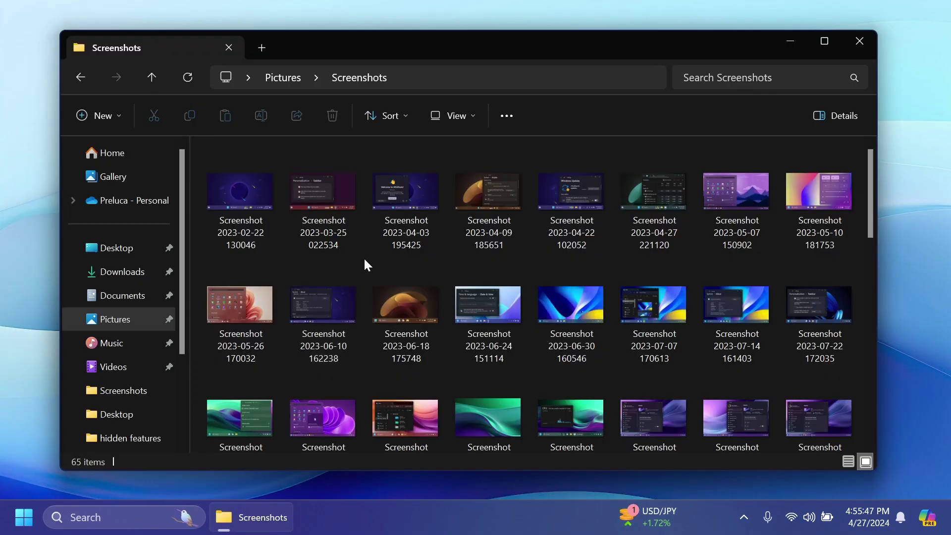
pyautogui.moveTo(360, 262)
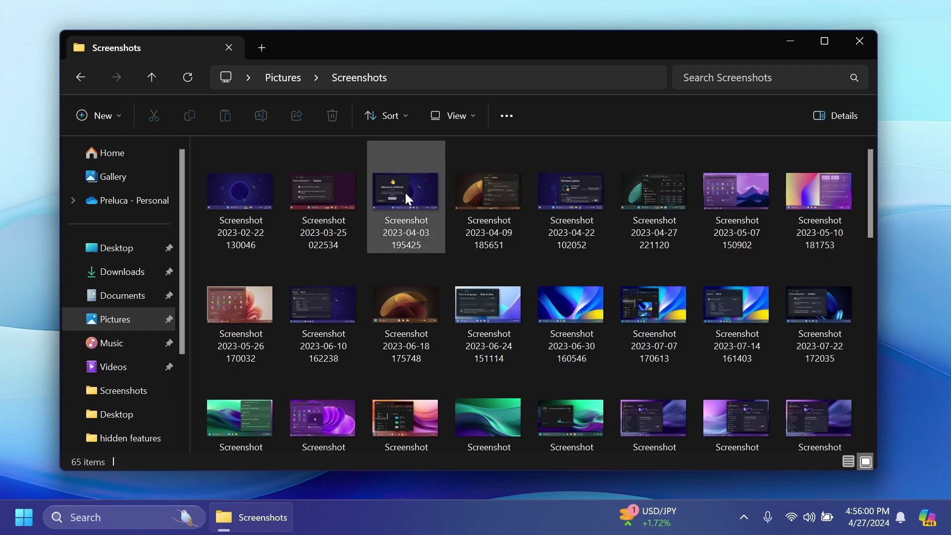
pyautogui.moveTo(405, 193); pyautogui.dragTo(281, 78)
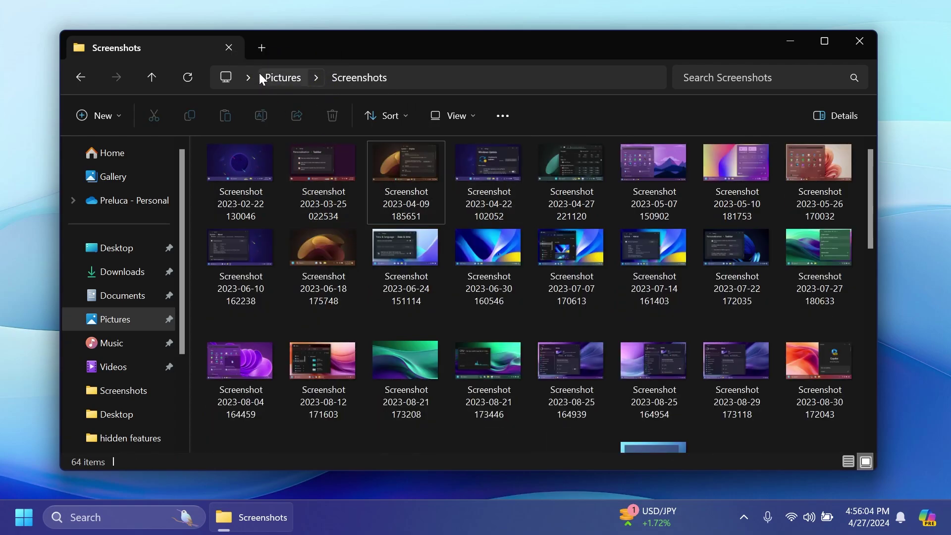
pyautogui.click(277, 78)
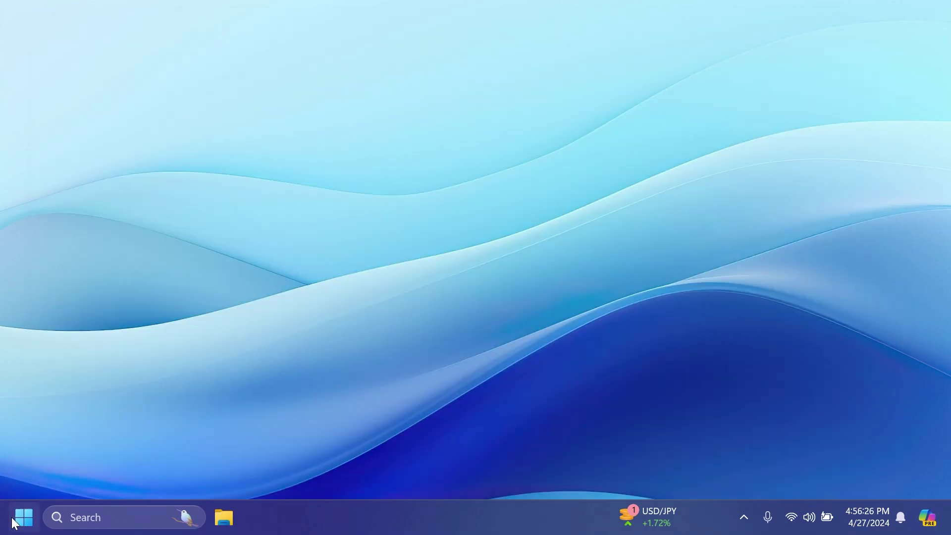
# Step: Show the Start menu's All apps list and scroll through it
pyautogui.press('super')
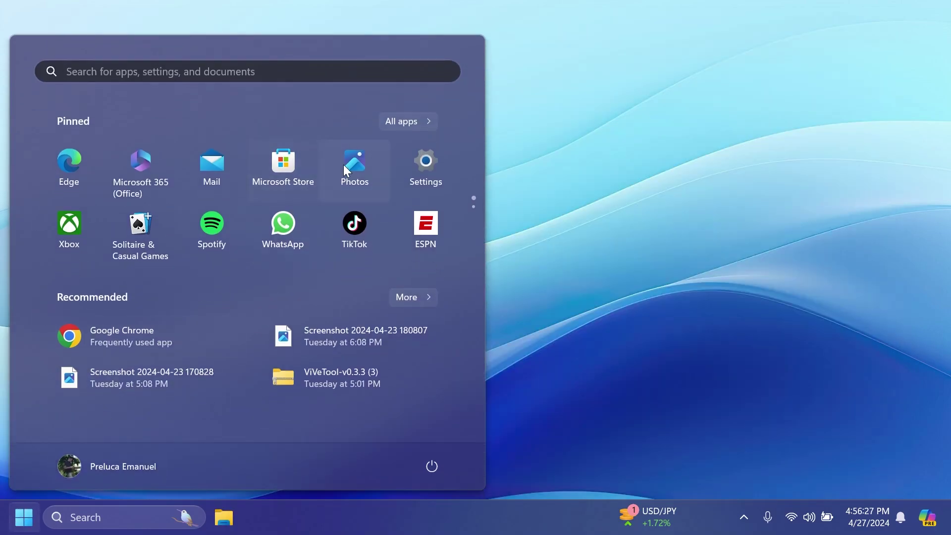
pyautogui.click(421, 123)
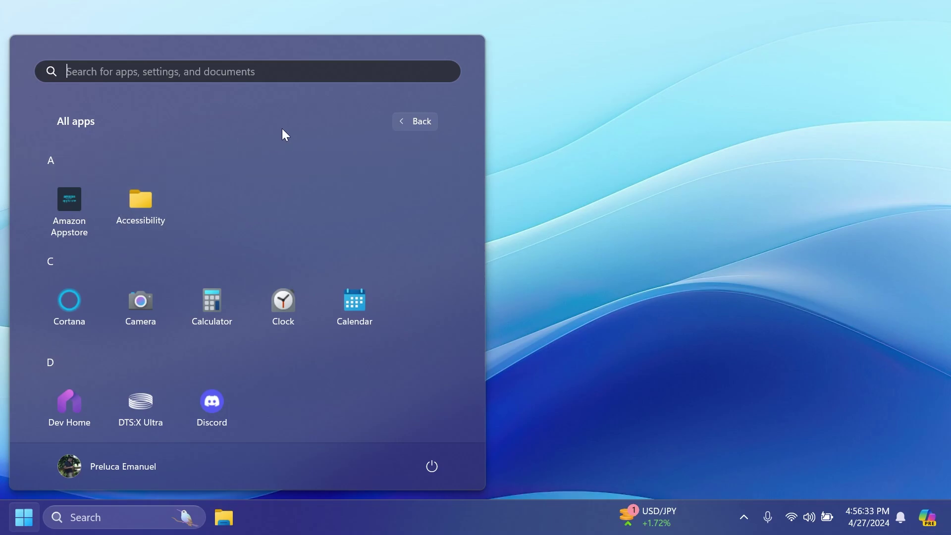
pyautogui.scroll(-4, 319, 266)
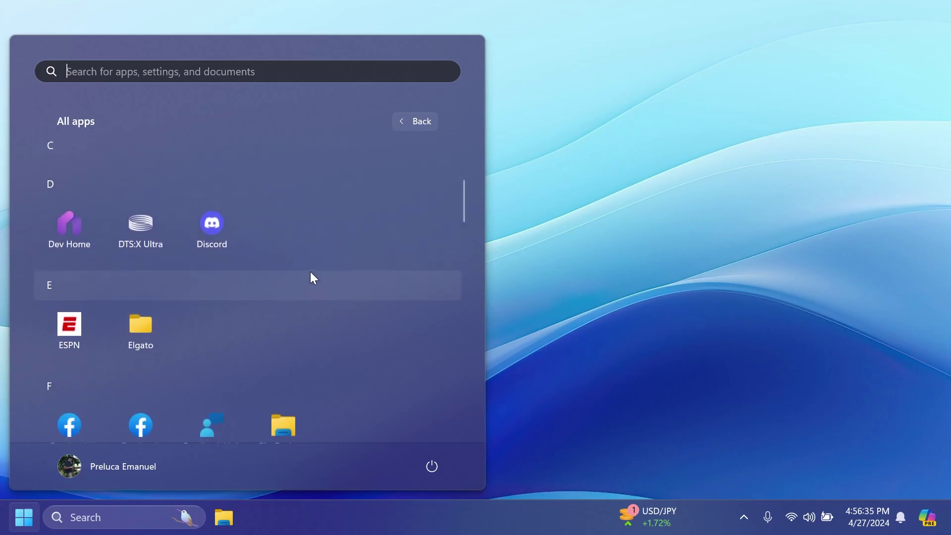
pyautogui.scroll(4, 312, 277)
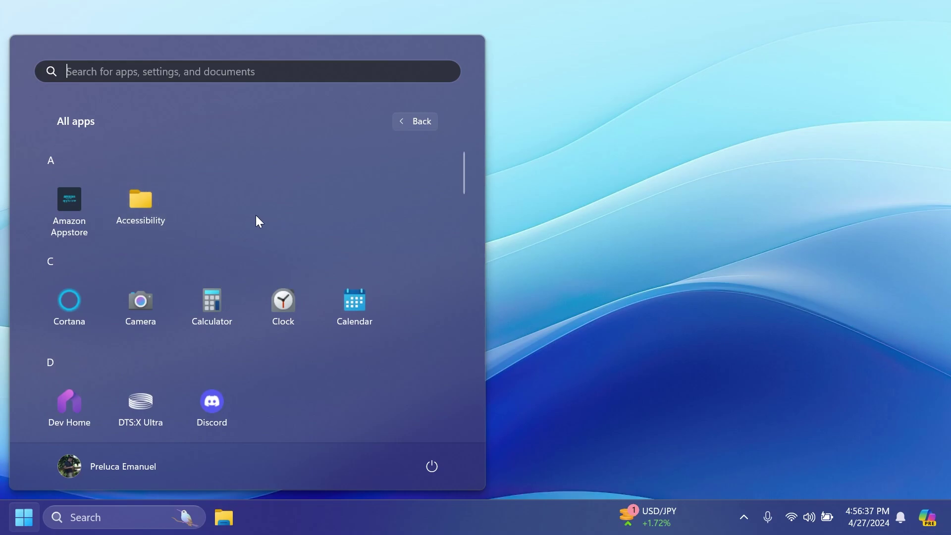
pyautogui.scroll(-12, 256, 221)
pyautogui.scroll(-6, 256, 224)
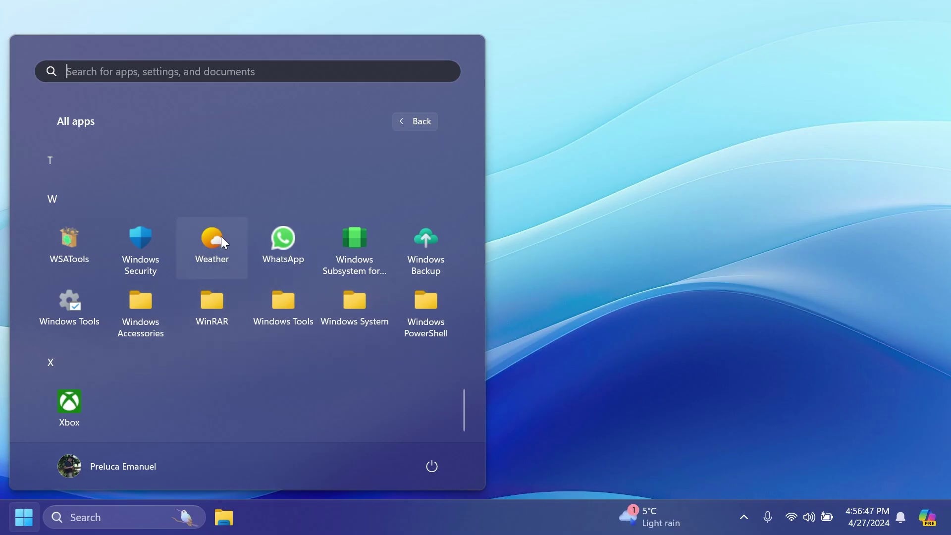
pyautogui.scroll(8, 286, 210)
pyautogui.scroll(10, 269, 285)
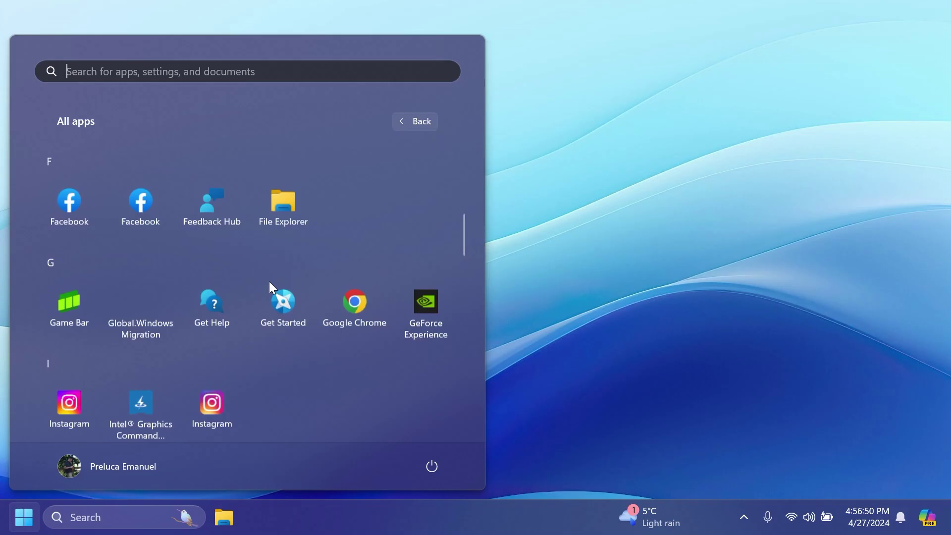
# Step: Bring up the All apps alphabet jump grid, then close the Start menu
pyautogui.click(97, 162)
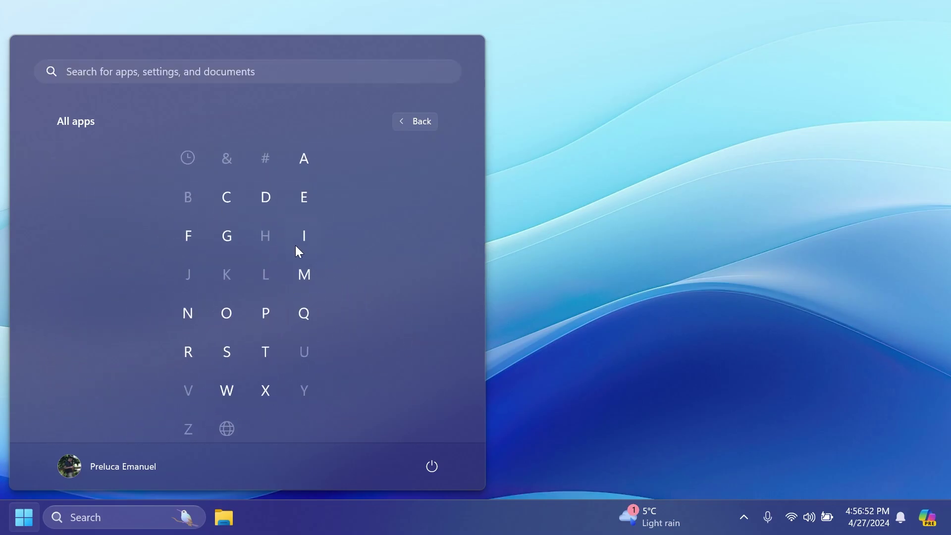
pyautogui.click(423, 124)
pyautogui.click(403, 121)
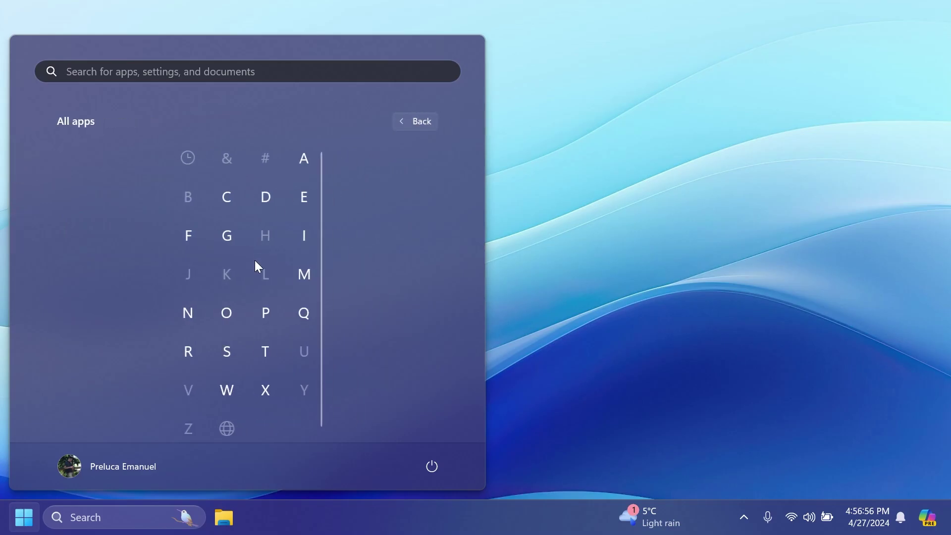
pyautogui.click(512, 266)
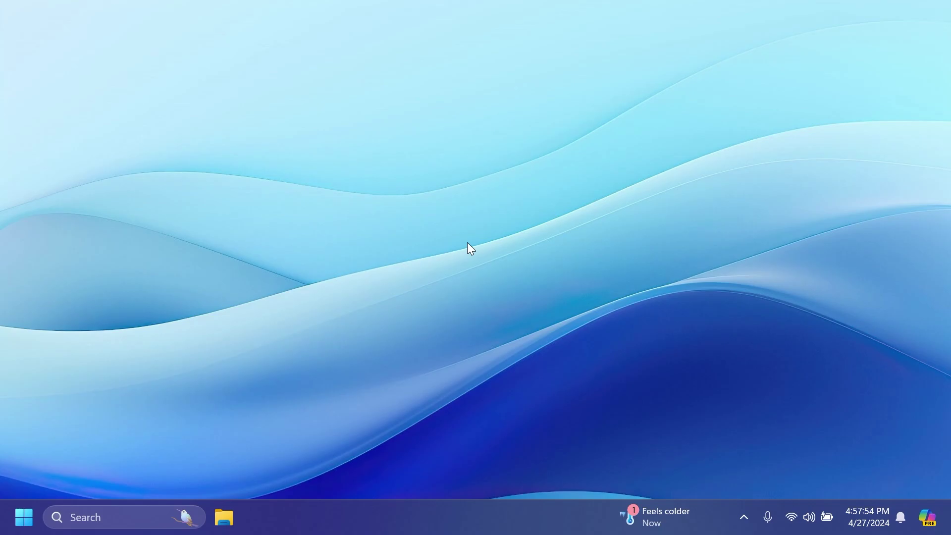
pyautogui.click(225, 518)
pyautogui.click(121, 319)
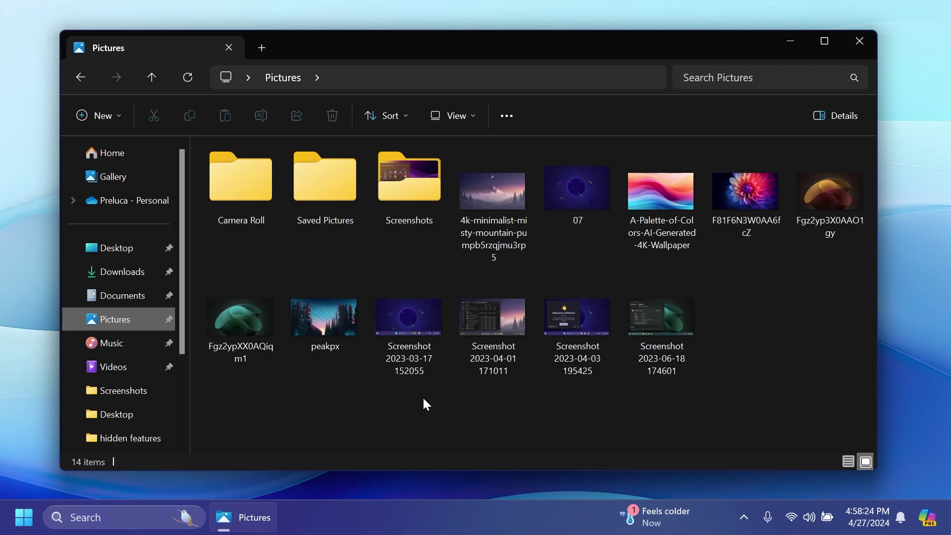
pyautogui.click(409, 317)
pyautogui.rightClick(408, 317)
pyautogui.moveTo(471, 257)
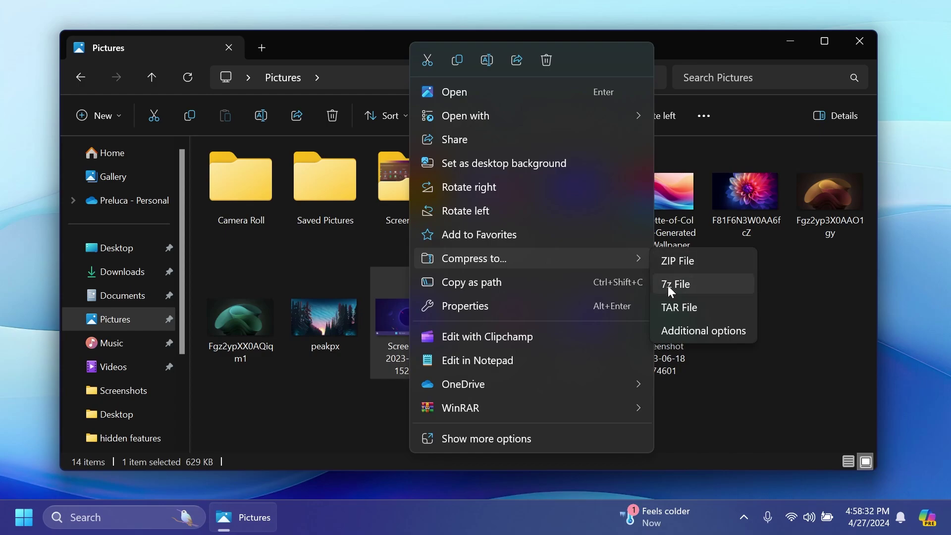
# Step: Review the Create Archive format (None) and BZip2 compression method lists, then cancel without archiving
pyautogui.click(697, 331)
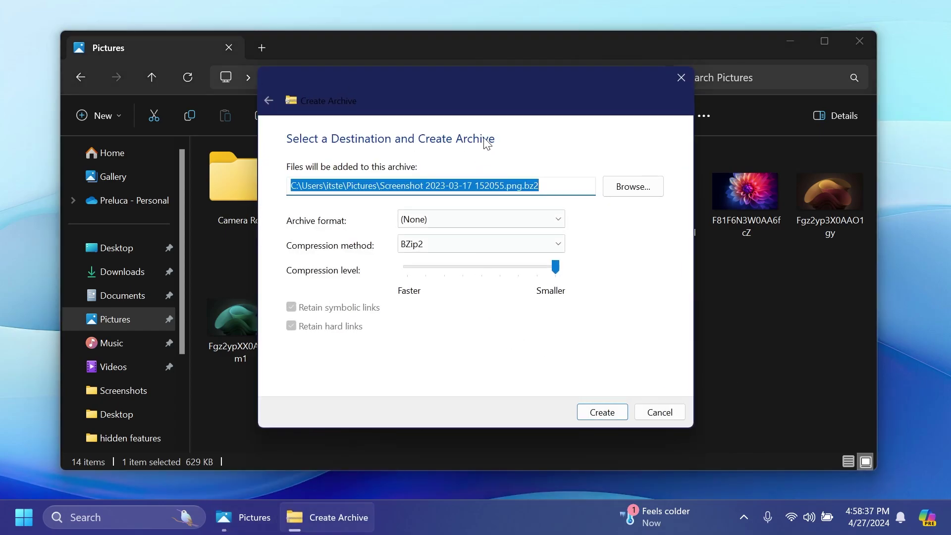
pyautogui.click(463, 218)
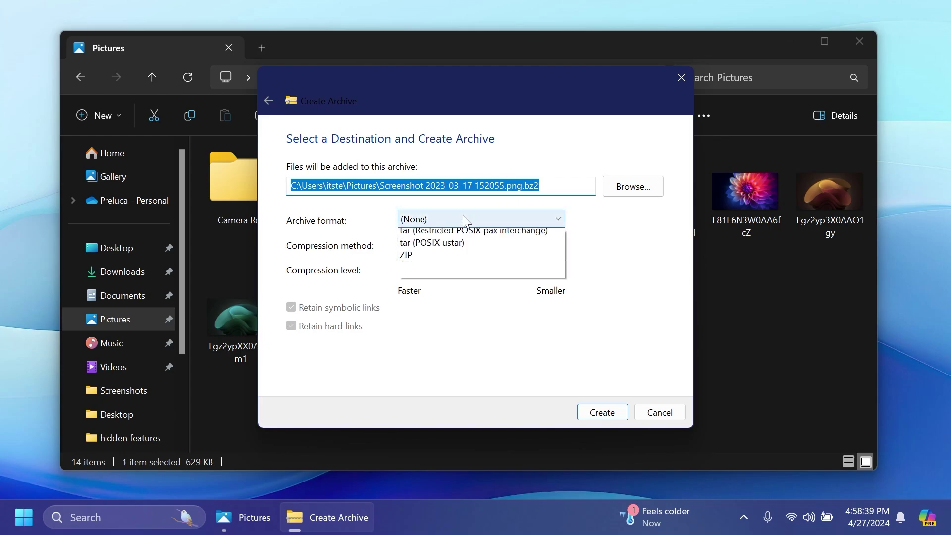
pyautogui.click(463, 218)
pyautogui.click(435, 248)
pyautogui.click(435, 248)
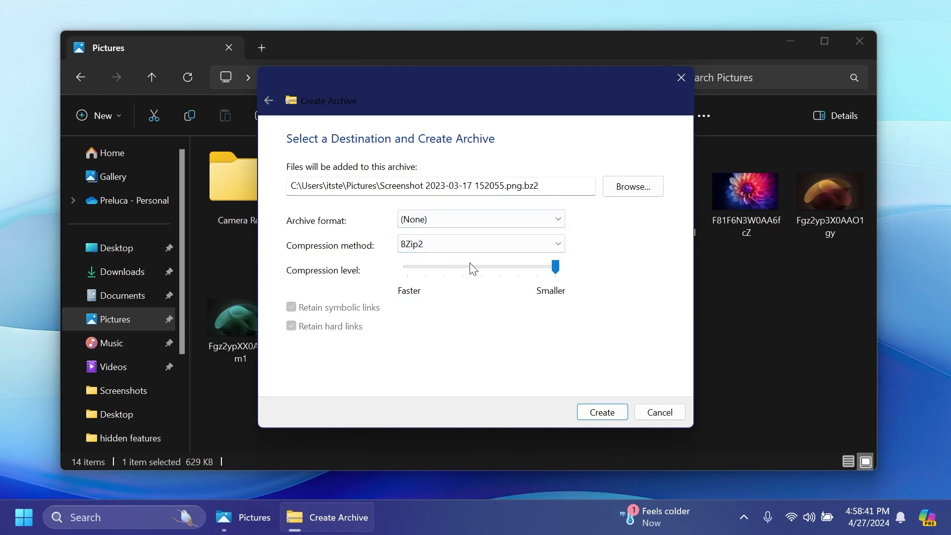
pyautogui.click(447, 216)
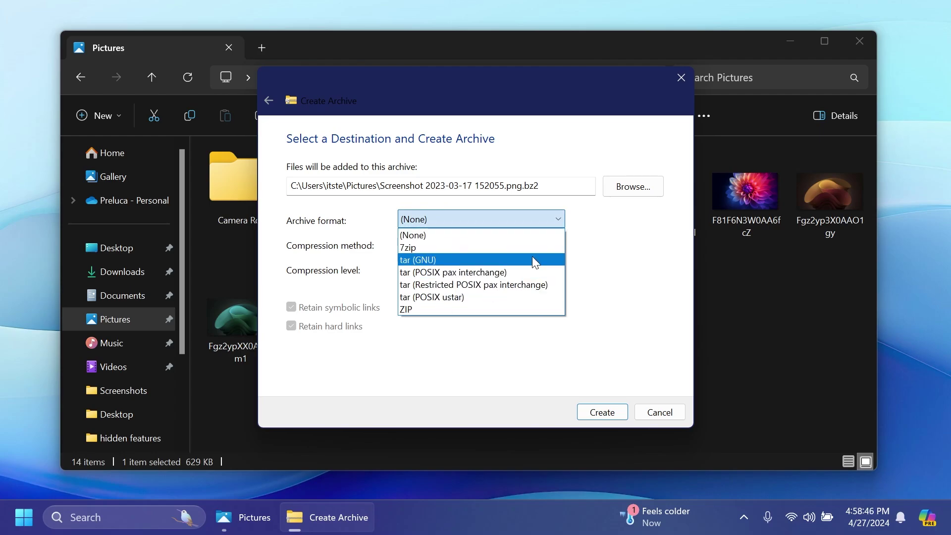
pyautogui.click(634, 265)
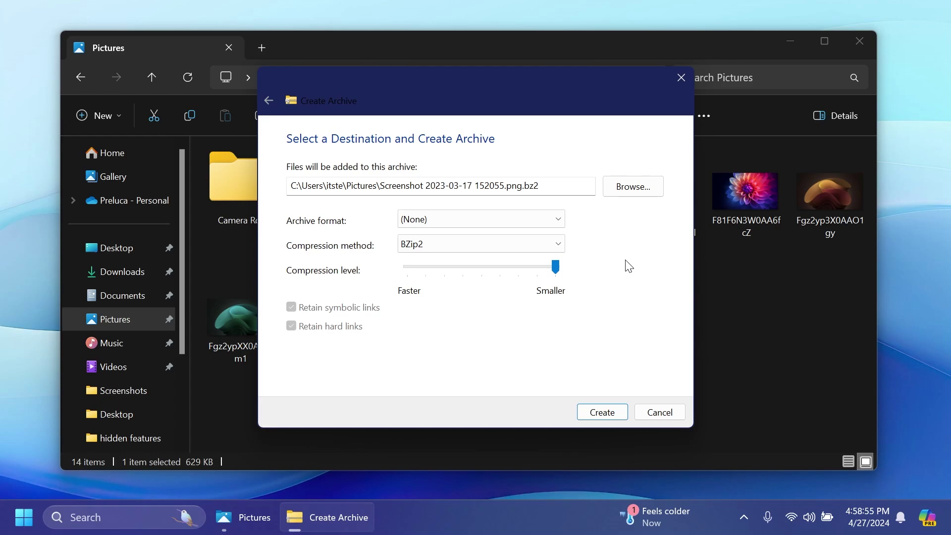
pyautogui.click(660, 415)
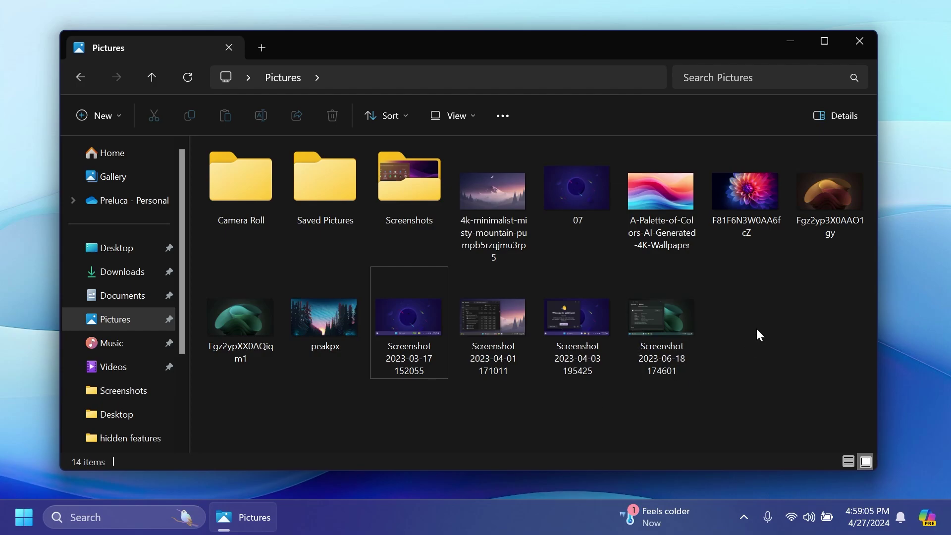
# Step: Close the File Explorer window showing Pictures
pyautogui.click(853, 42)
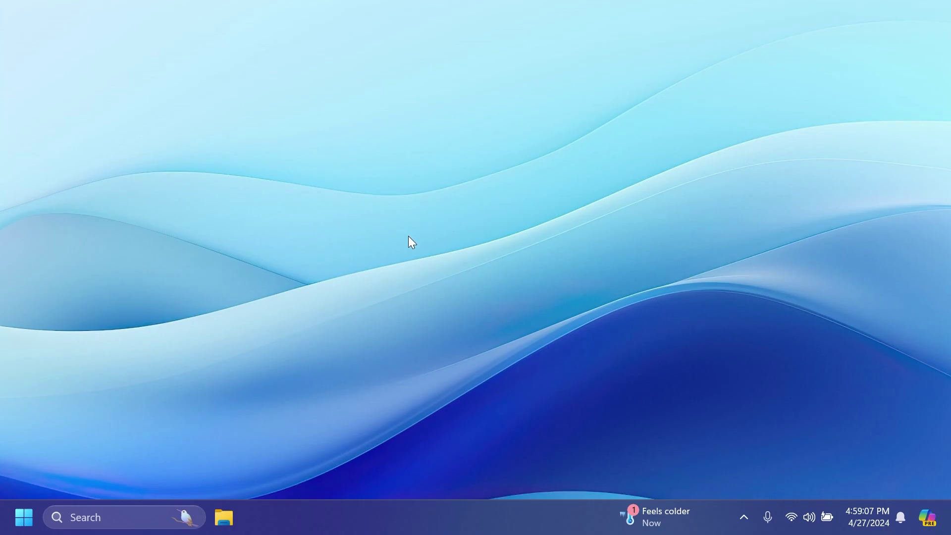